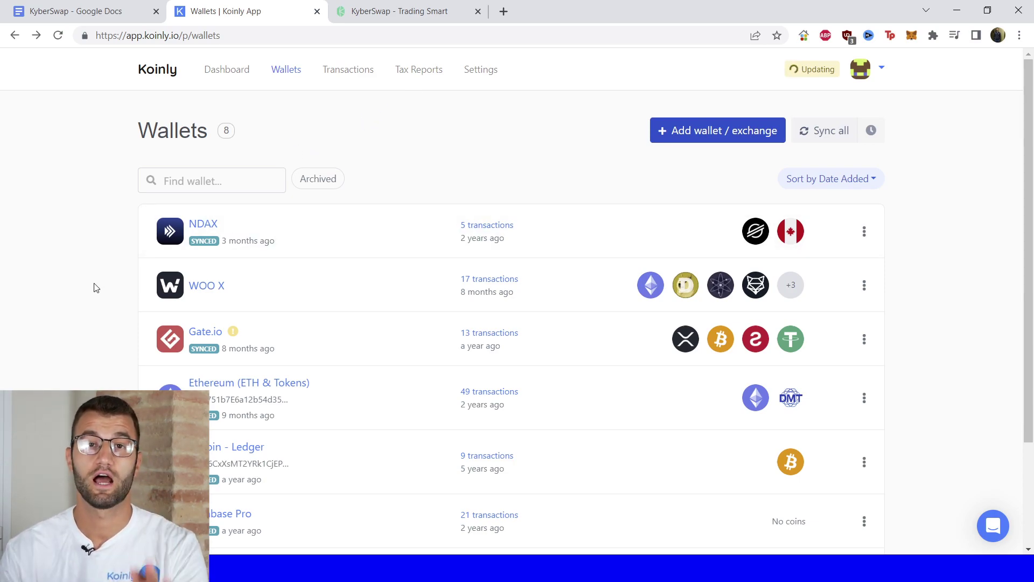
click(304, 462)
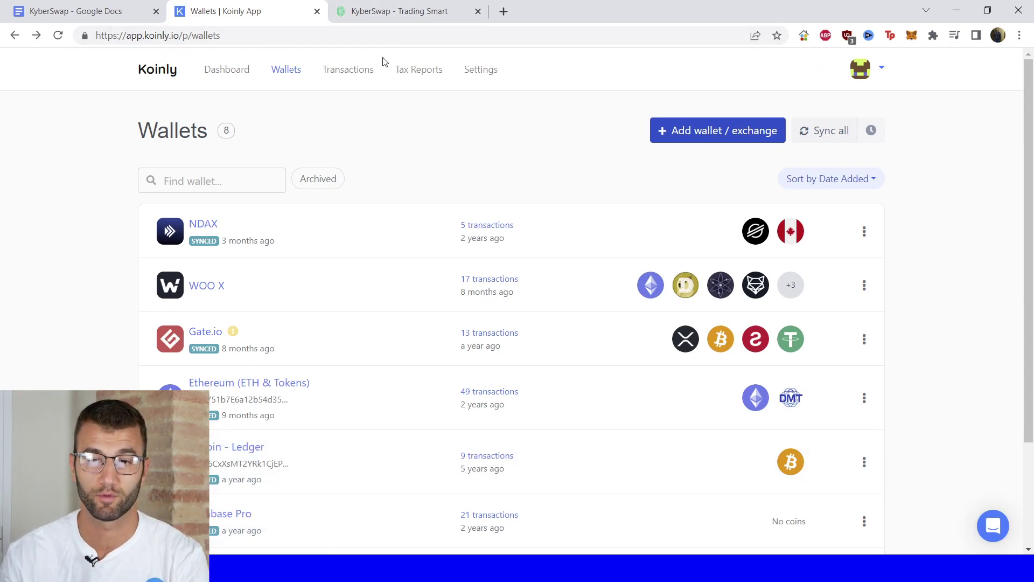
click(397, 11)
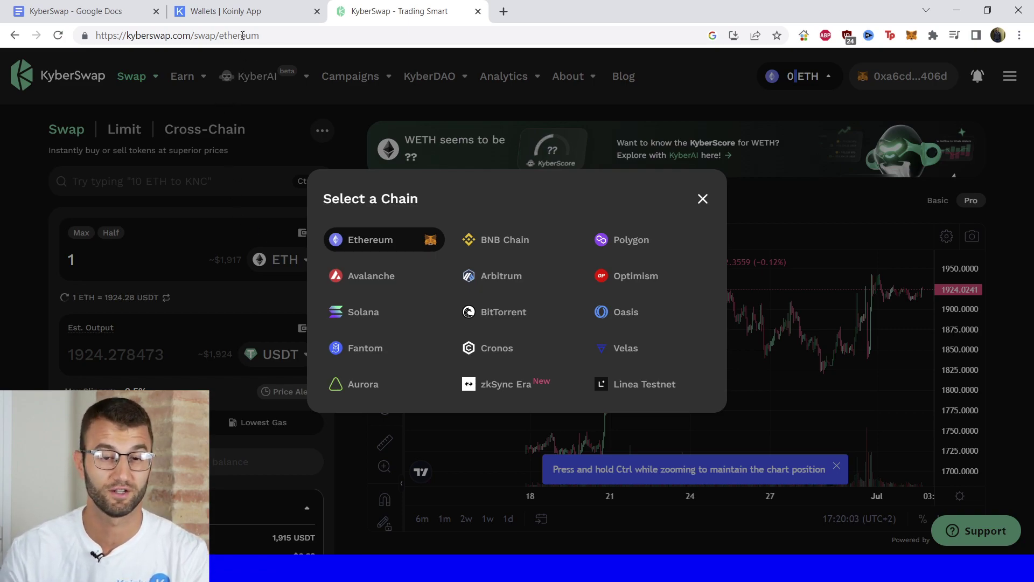
mouse_move(253, 16)
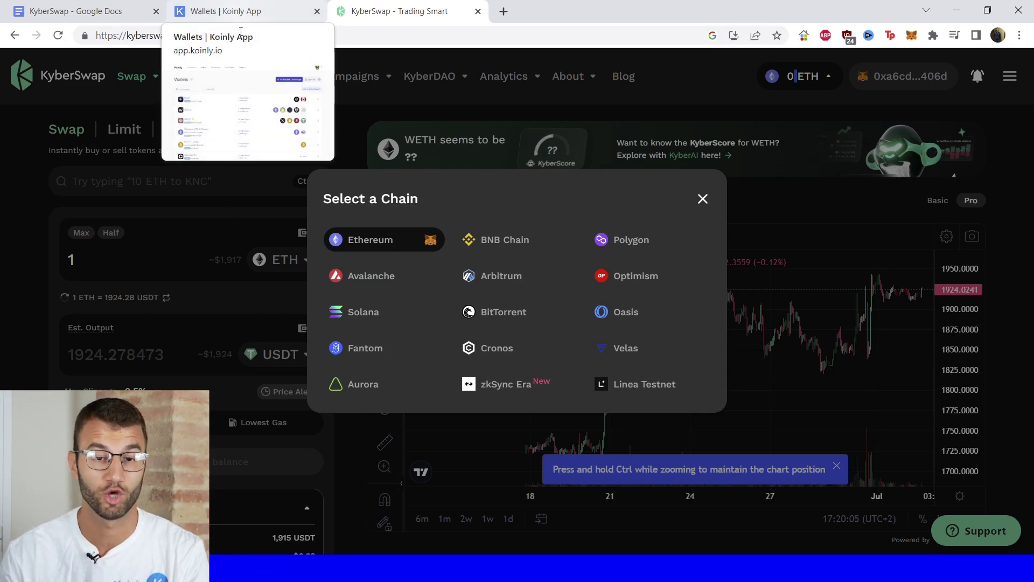
From the Koinly wallets list, search 'eth', pick MetaMask (ETH), and choose auto-sync setup.
click(257, 17)
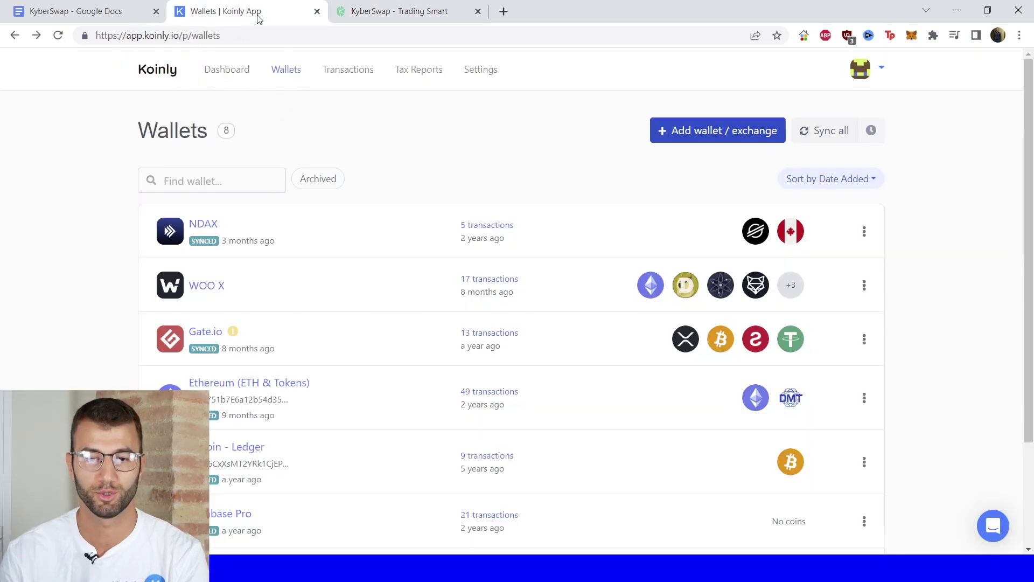
click(681, 138)
click(272, 139)
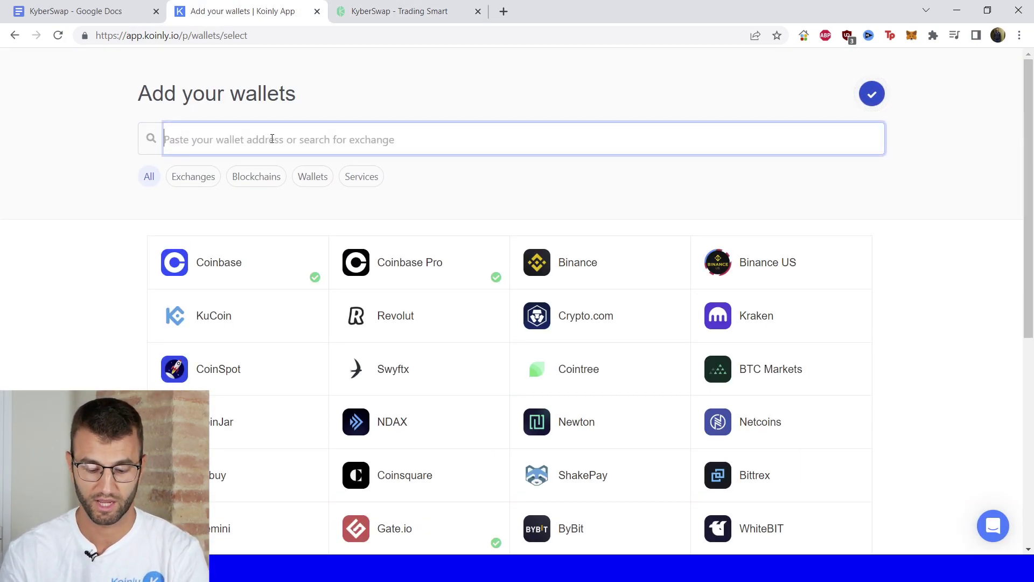
text(eth)
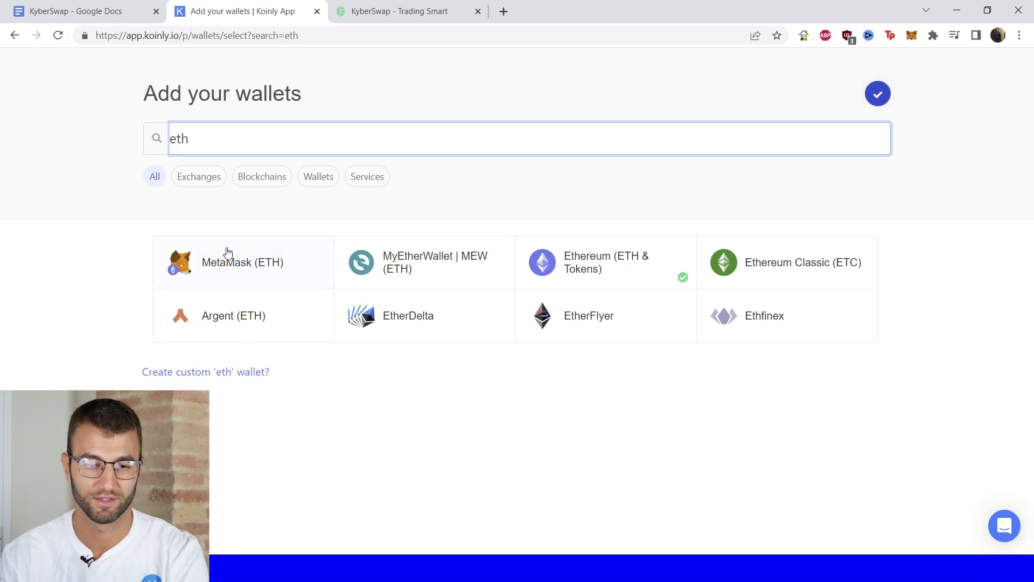
click(241, 273)
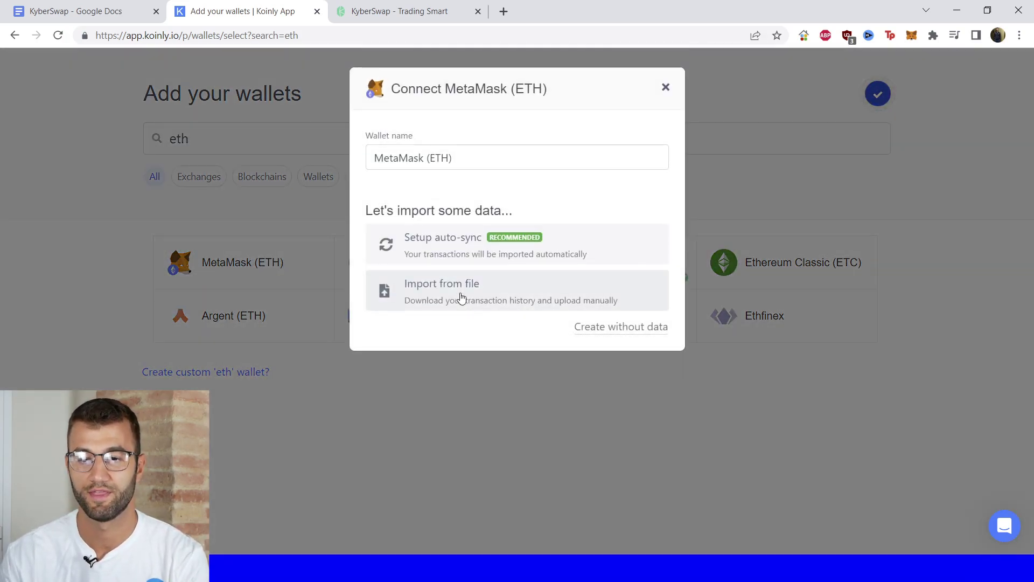
click(432, 241)
In KyberSwap, copy the connected wallet's address from its account details.
click(401, 11)
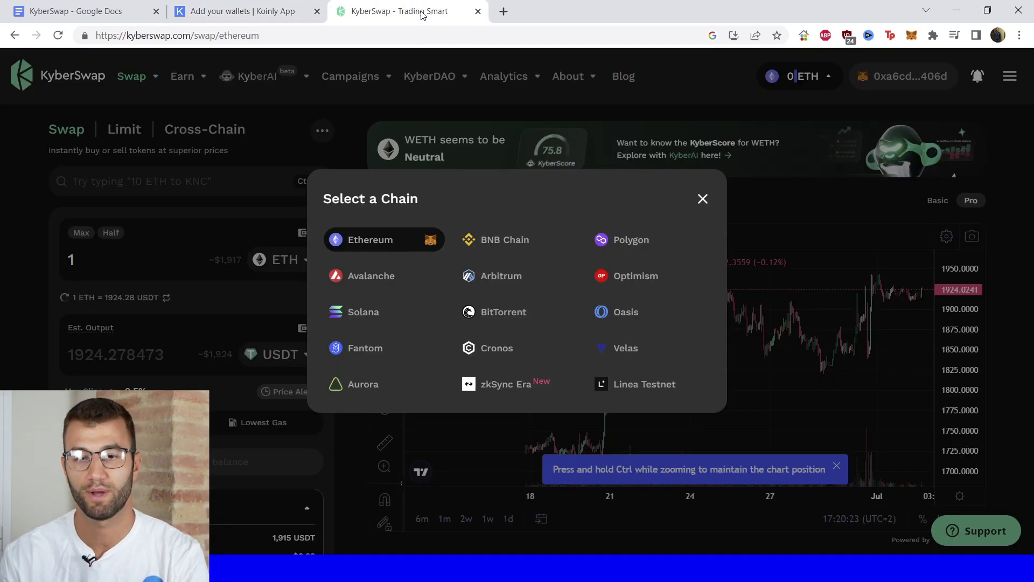
click(702, 198)
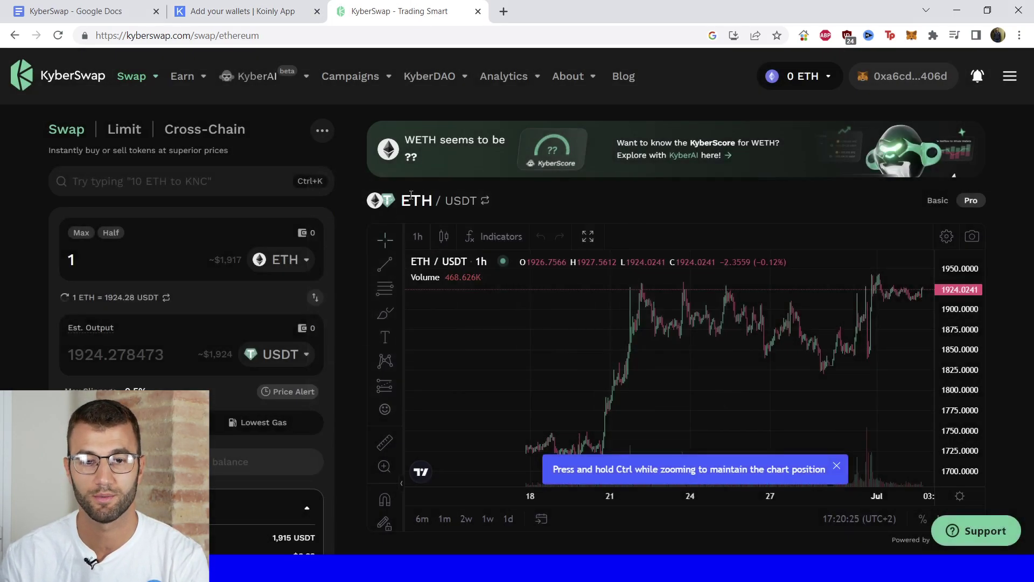
click(835, 85)
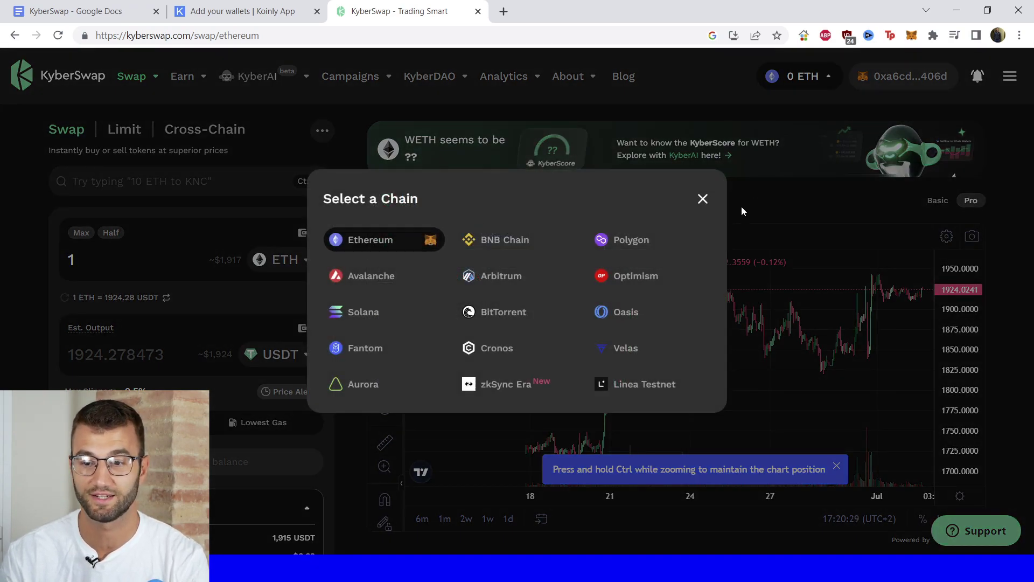
click(703, 198)
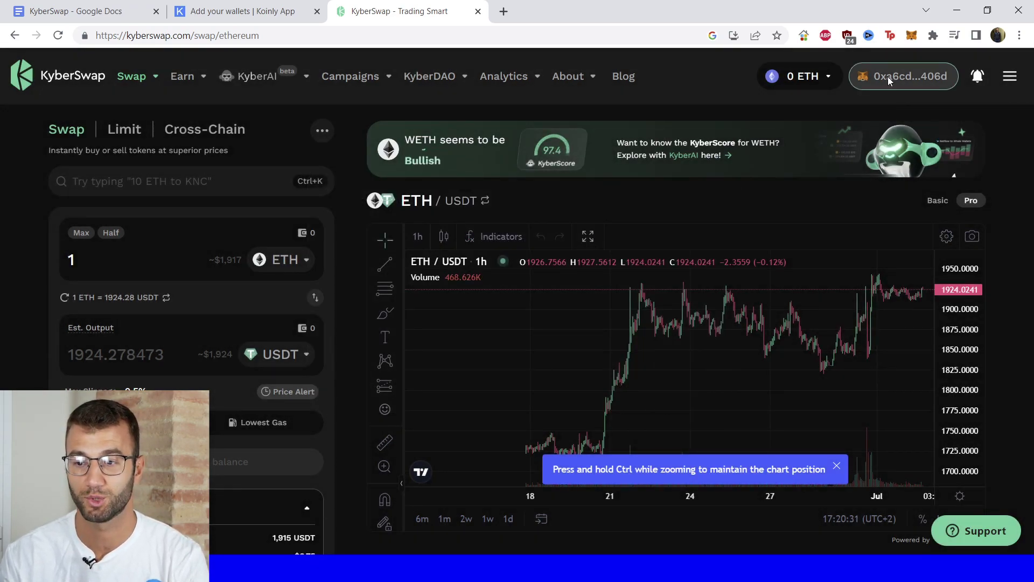
click(888, 77)
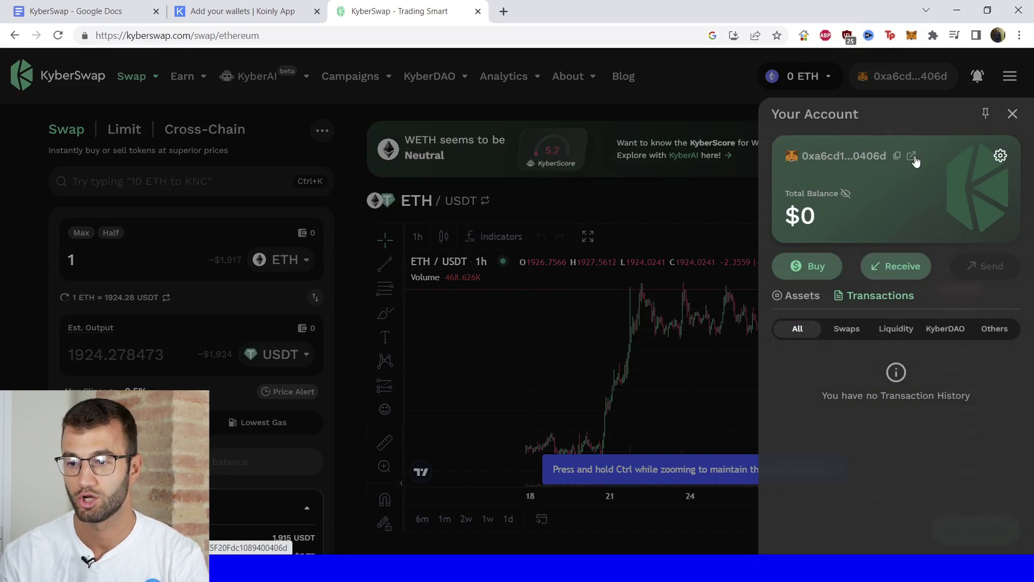
click(897, 156)
Paste the address into Koinly's MetaMask (ETH) public address field and import the wallet.
click(242, 11)
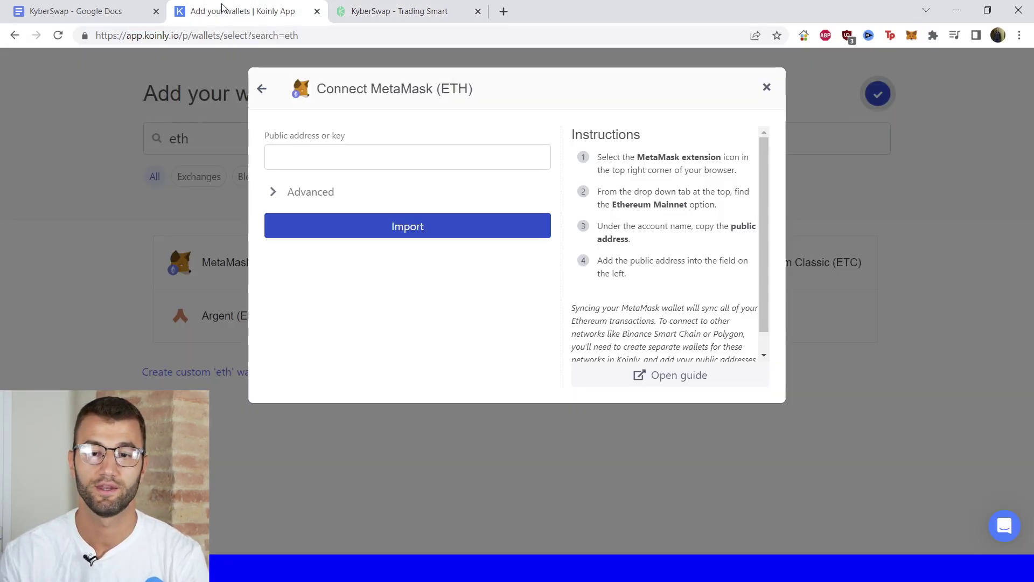
click(377, 150)
key(ctrl+v)
click(392, 227)
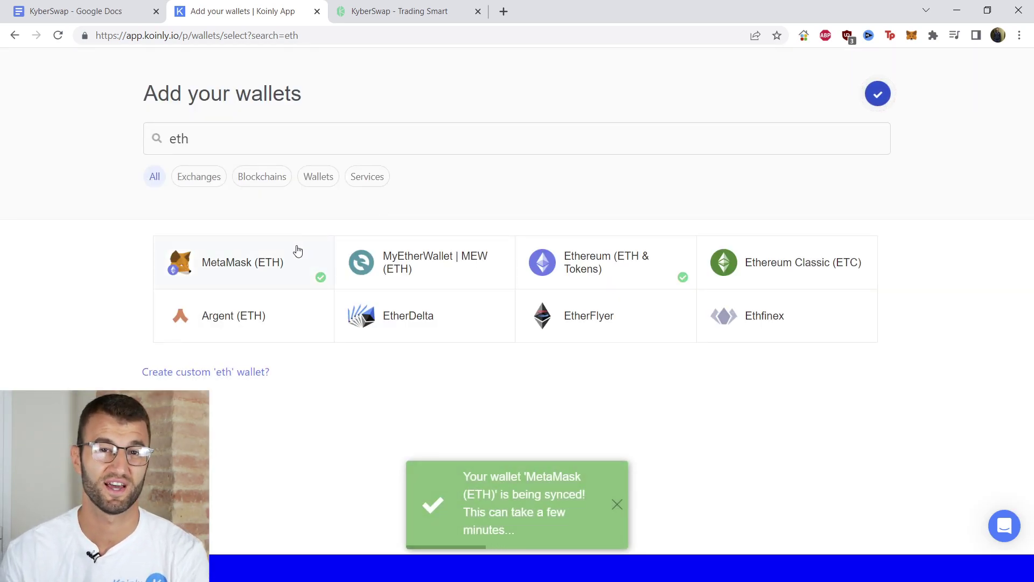
Switch KyberSwap's network to the Polygon chain.
click(401, 11)
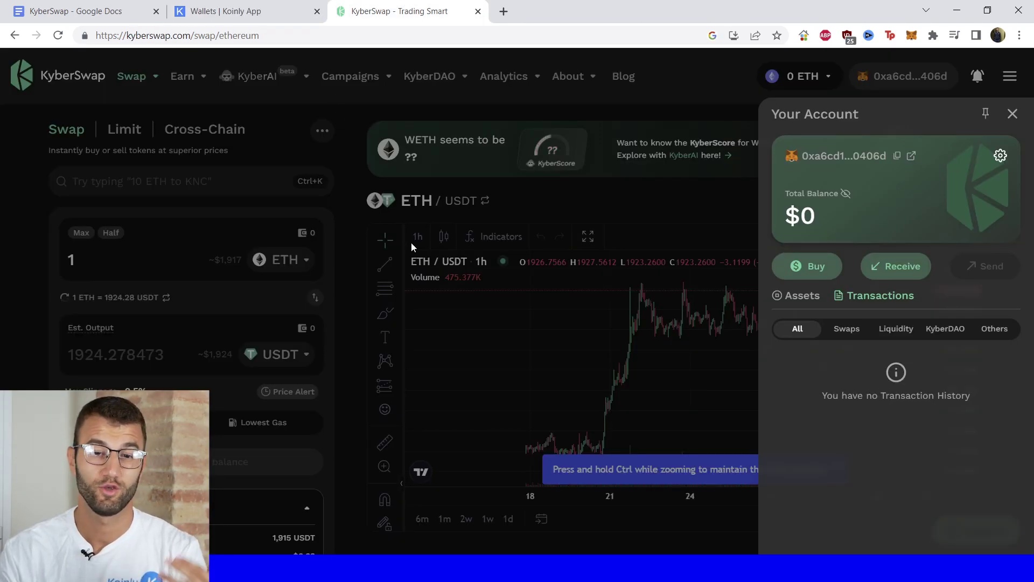
click(591, 162)
click(792, 78)
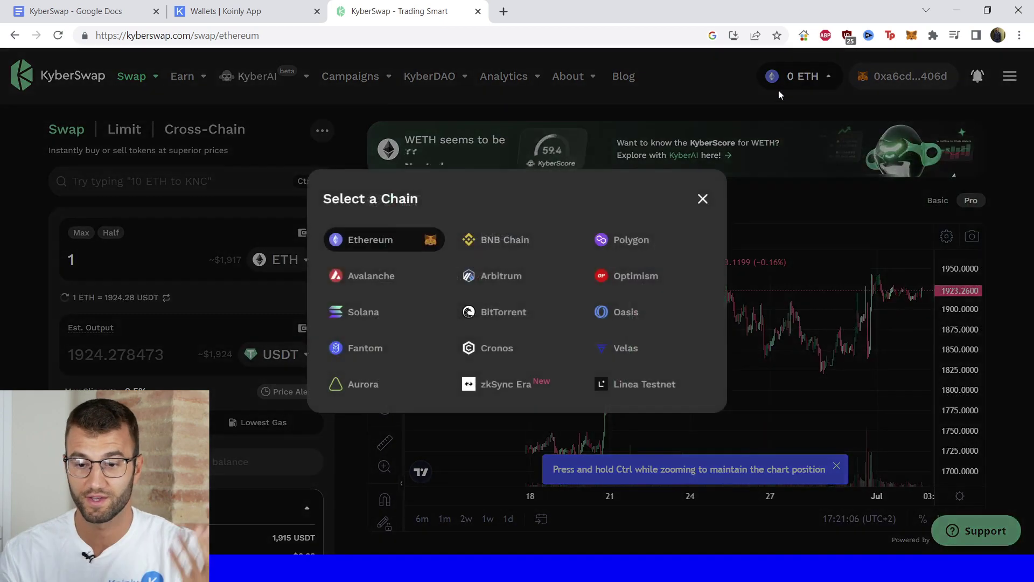
click(628, 240)
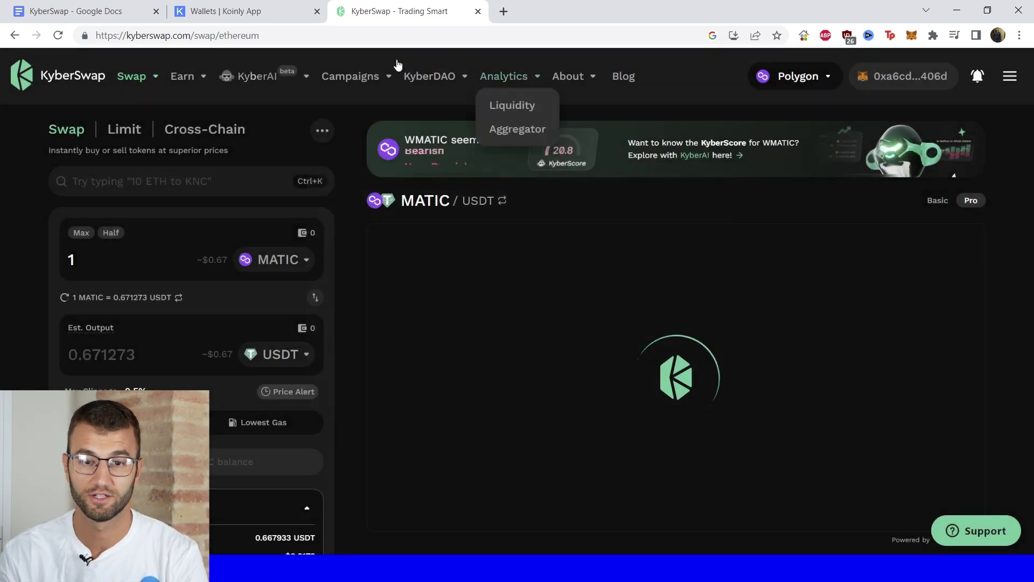
click(253, 12)
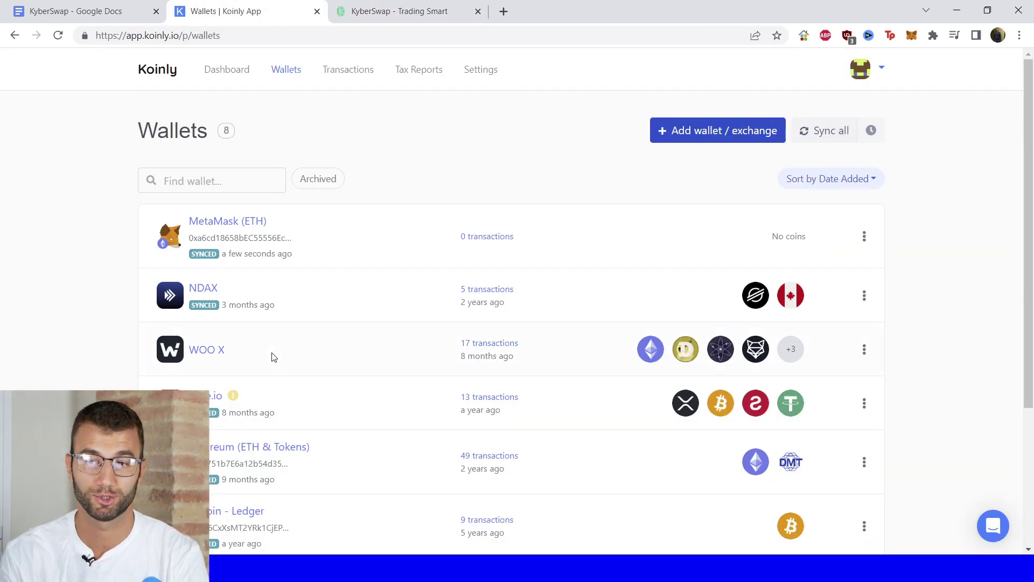
Search 'pol' among wallets, pick Polygon (MATIC), and focus its Public address field.
click(666, 131)
click(278, 135)
text(pol)
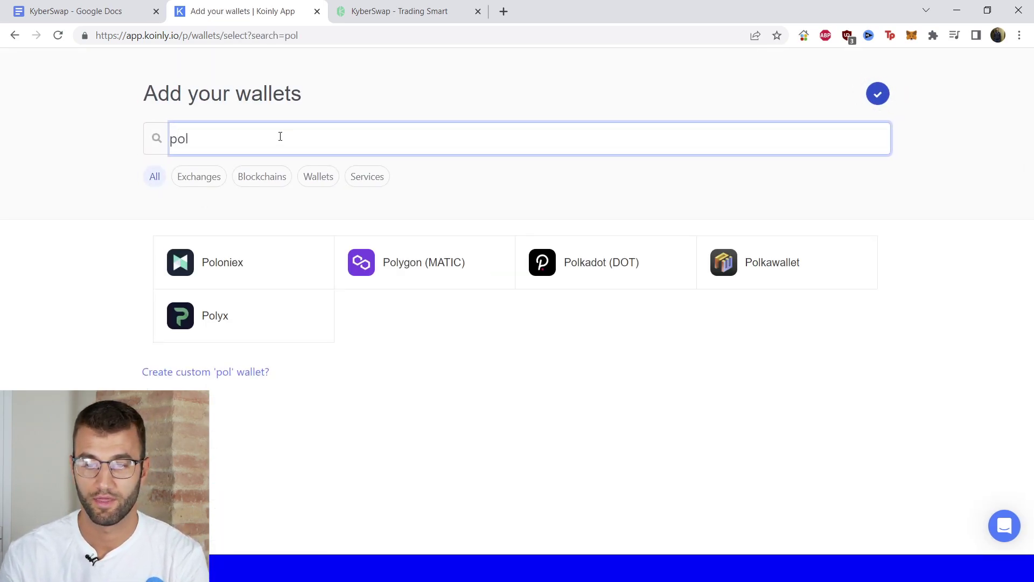
click(404, 279)
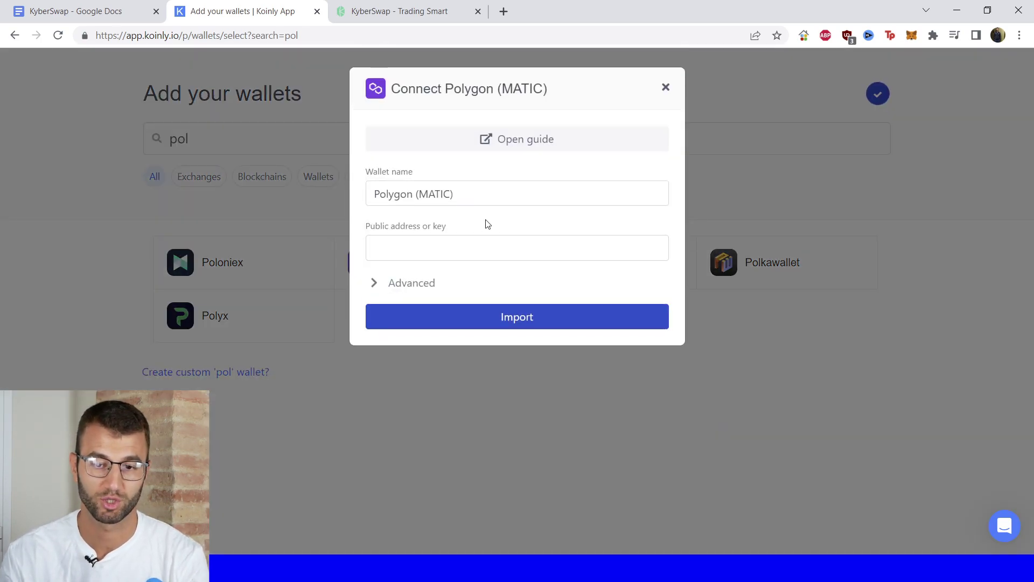
click(473, 251)
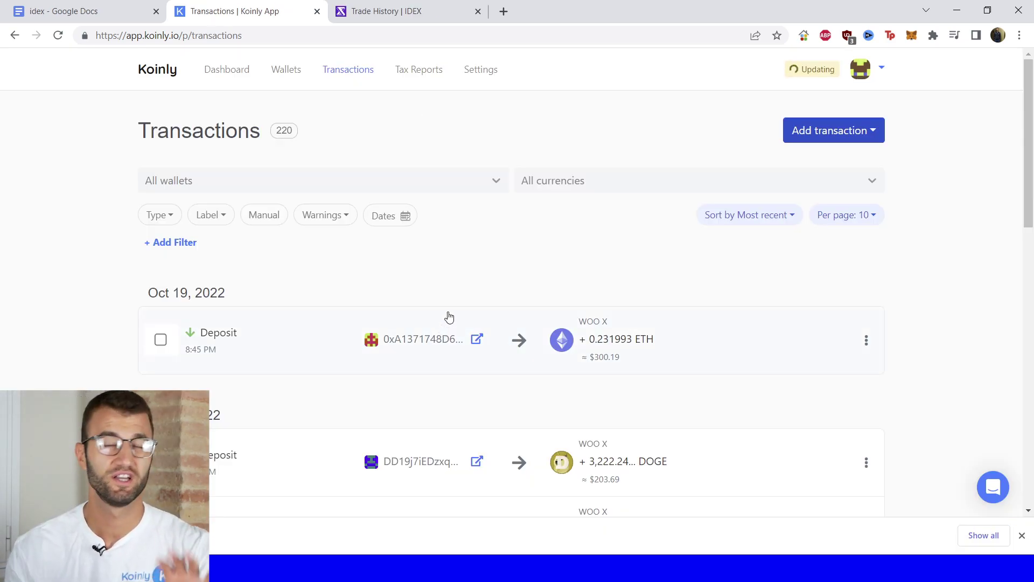
scroll(517, 354, down, 6)
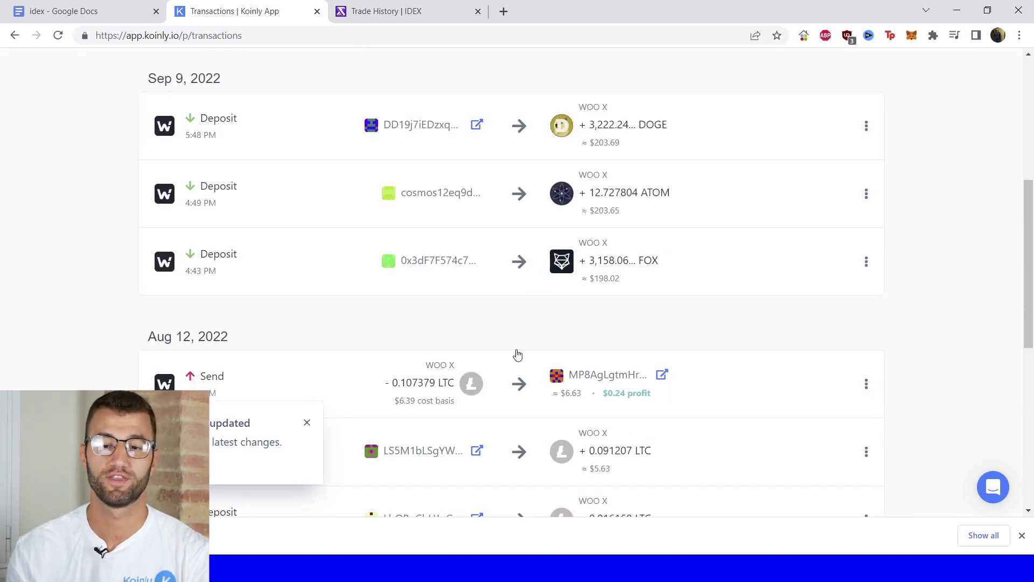
click(307, 424)
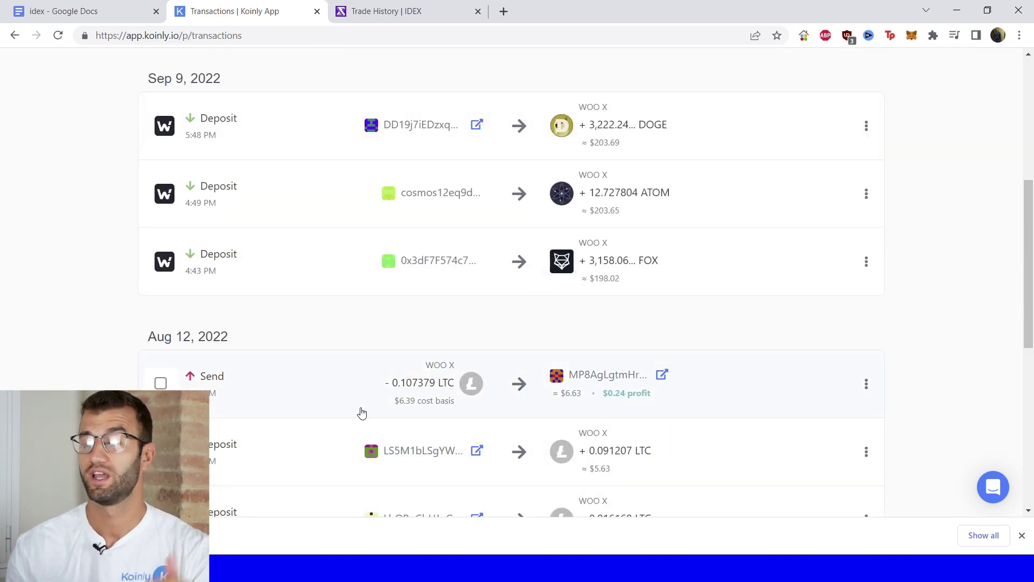
scroll(452, 382, down, 6)
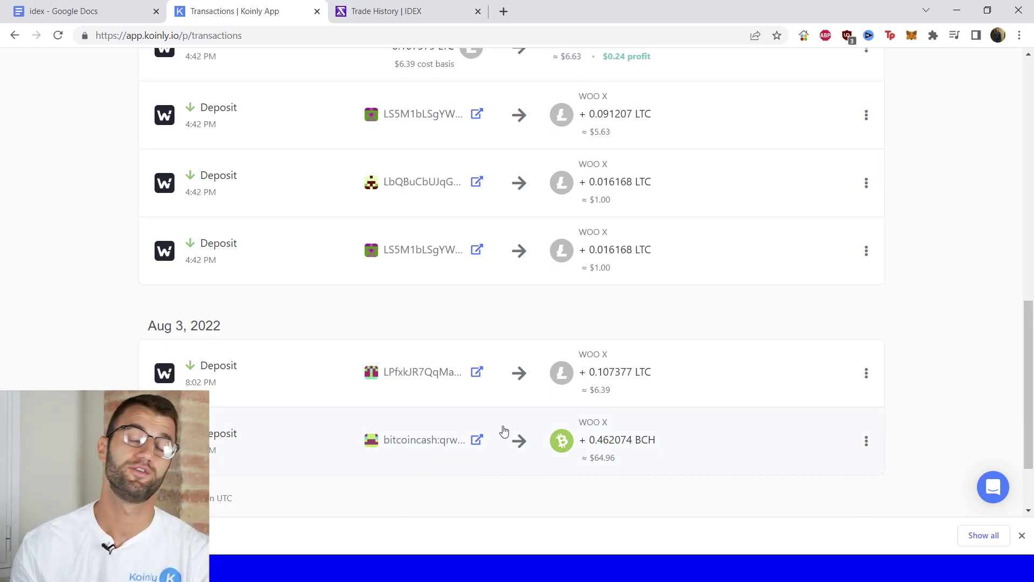
scroll(545, 468, up, 12)
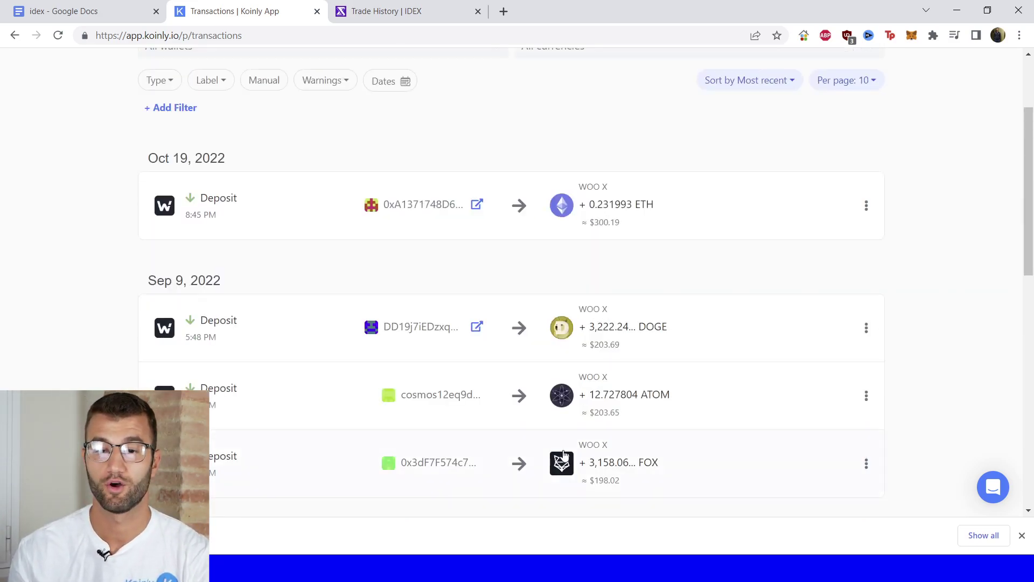
Show the 2022 tax report and scroll down to its Download Report panel.
click(418, 80)
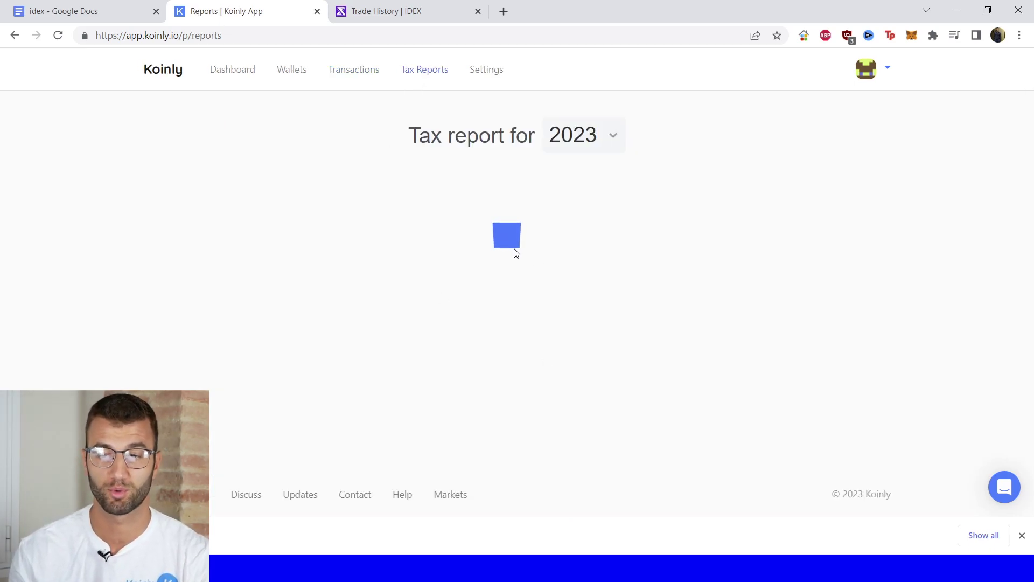
click(611, 141)
click(593, 209)
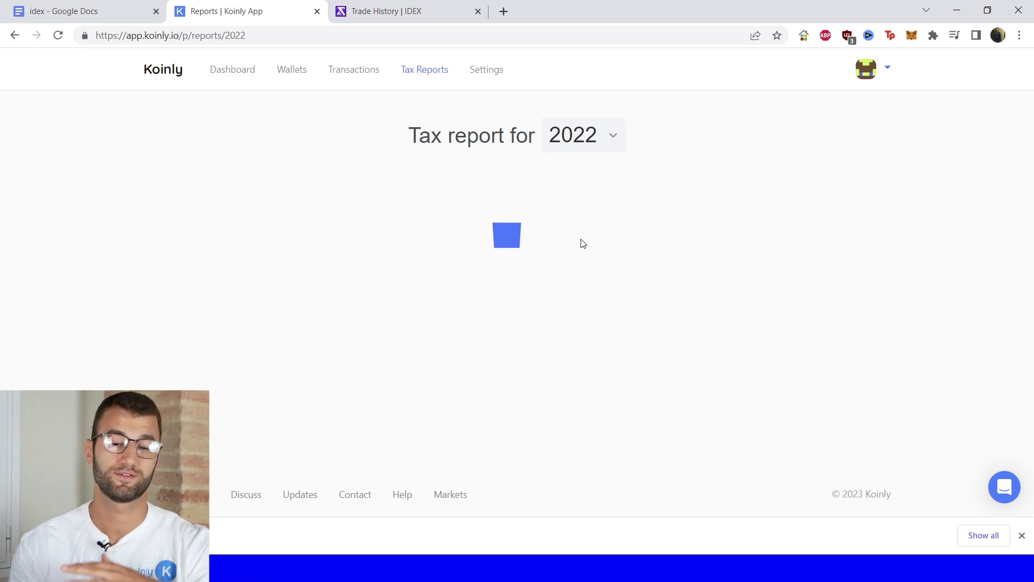
click(1022, 535)
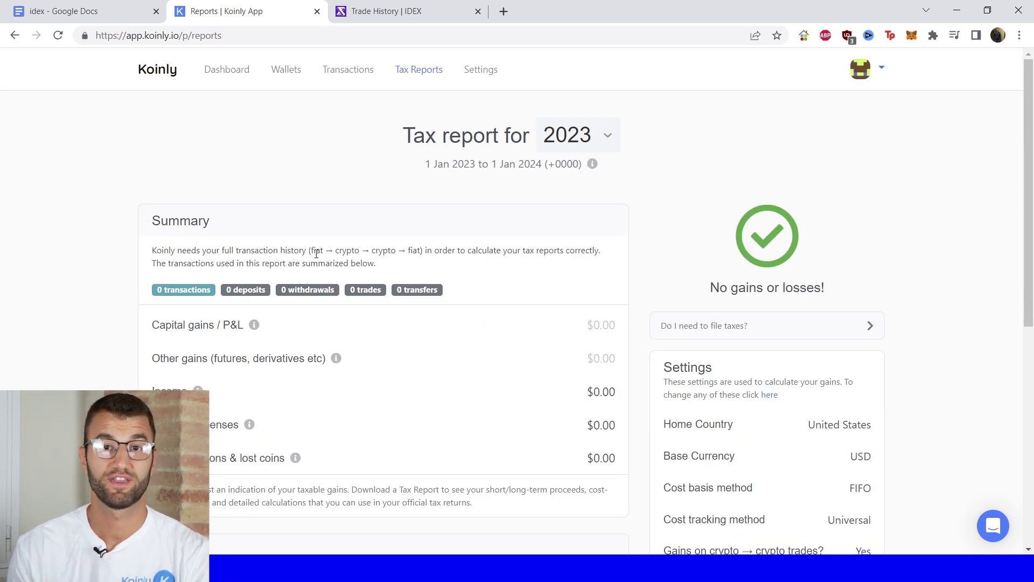
scroll(323, 259, down, 8)
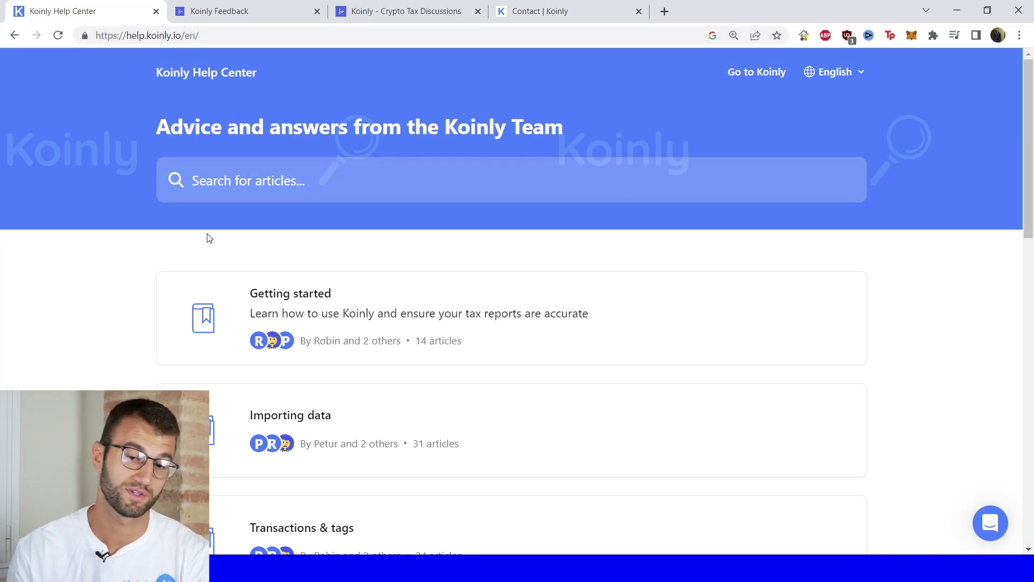
scroll(309, 374, down, 15)
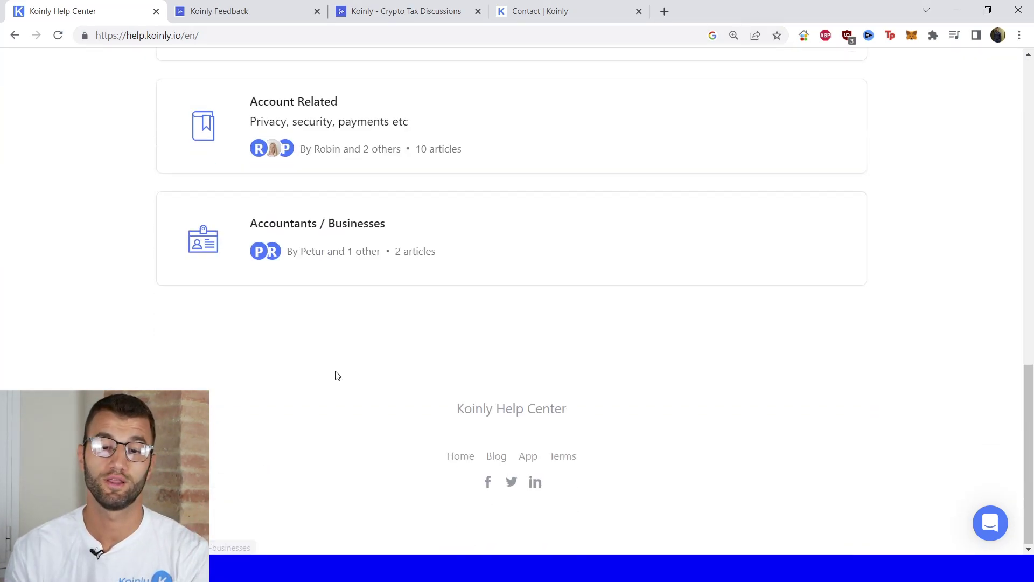
scroll(337, 376, up, 15)
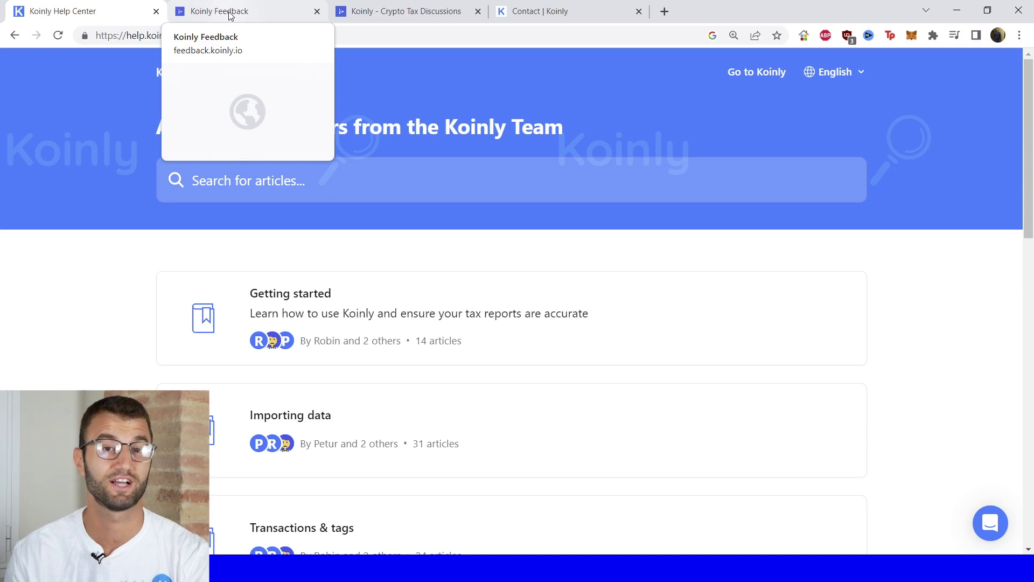
click(234, 11)
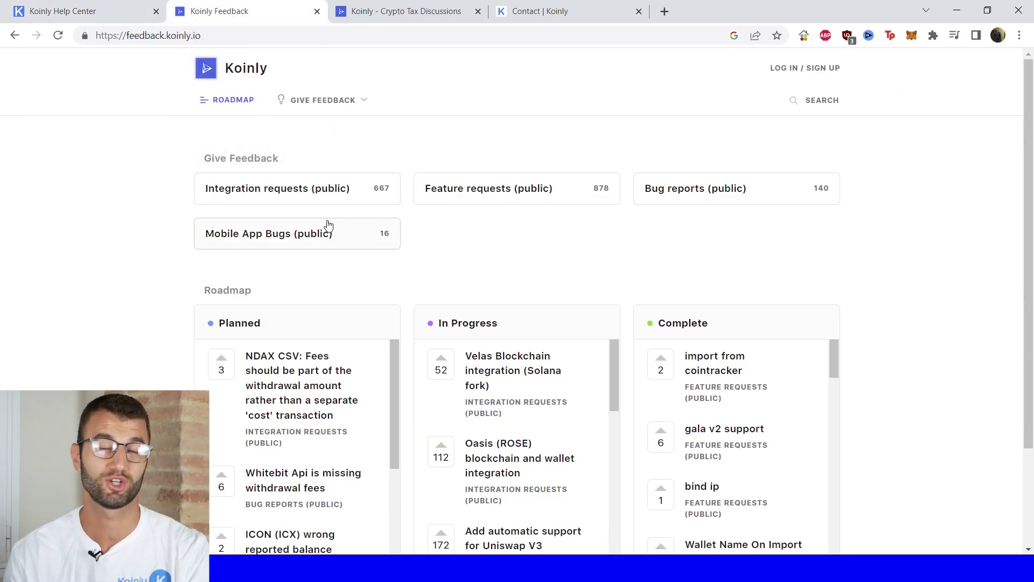
Look at the Koinly Discuss forum tab, then bring up the Contact | Koinly page.
click(371, 5)
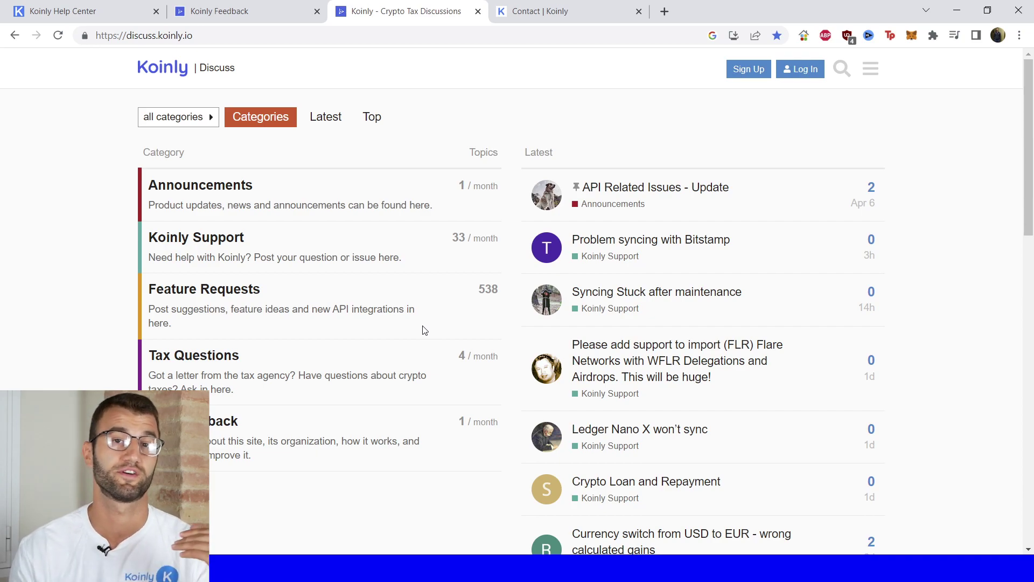
click(557, 19)
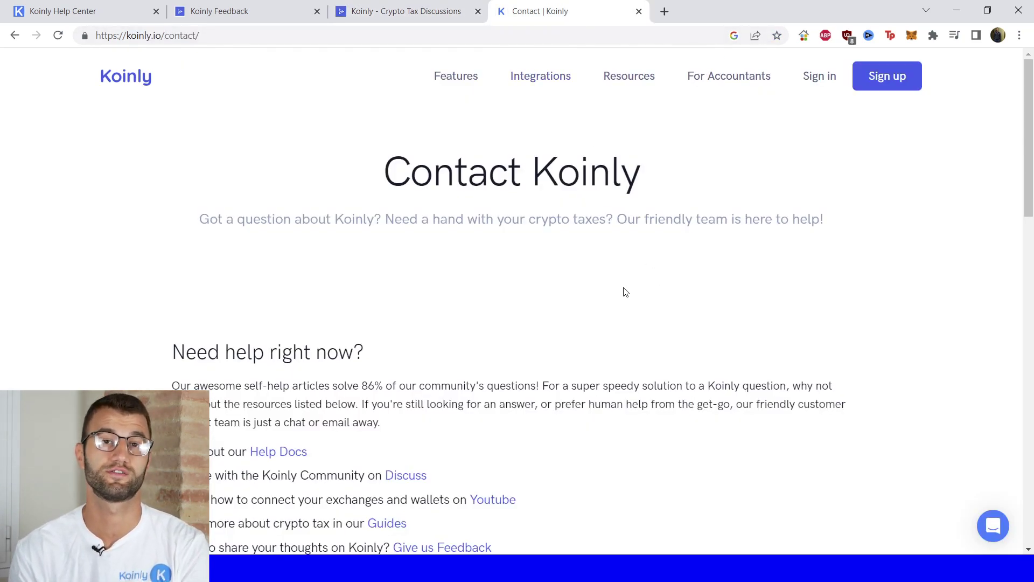